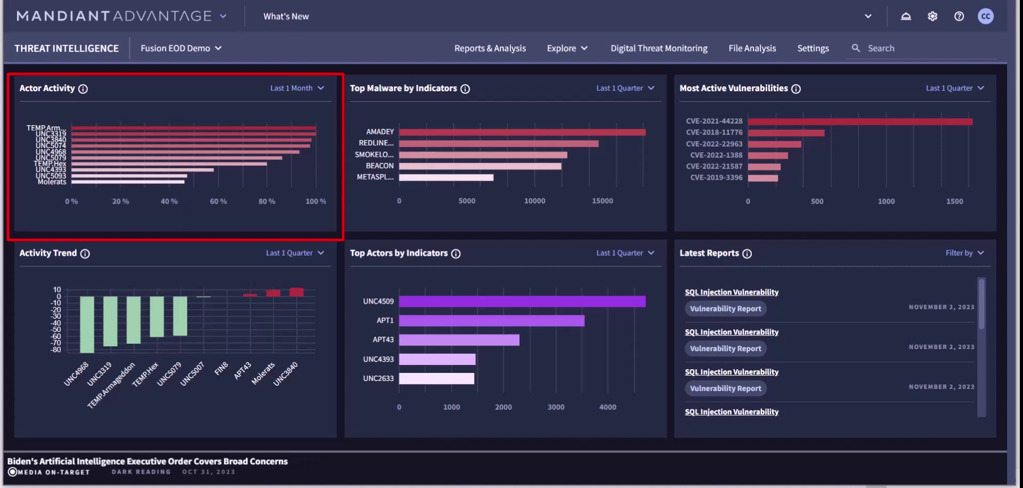
- Keep the Actor Activity period at Last 1 Month with Month as the unit, and apply it
click(303, 88)
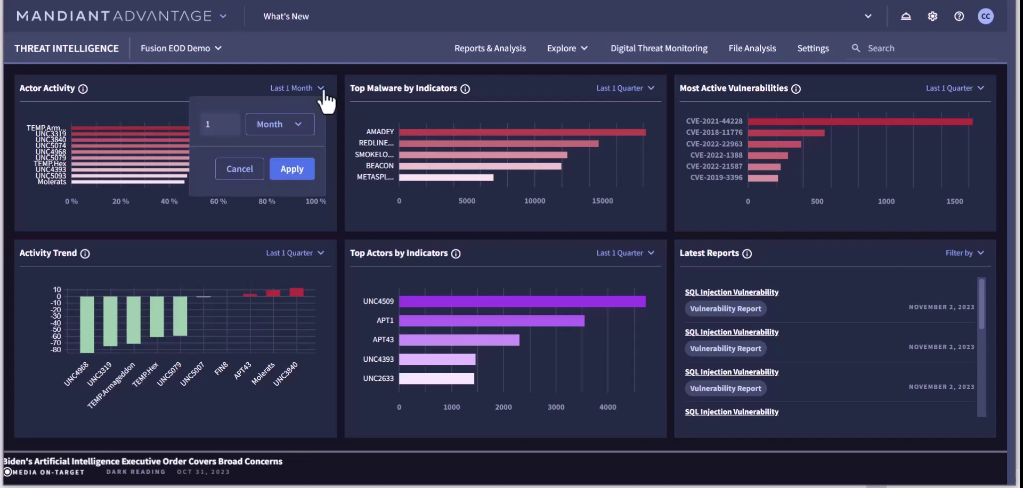
click(298, 125)
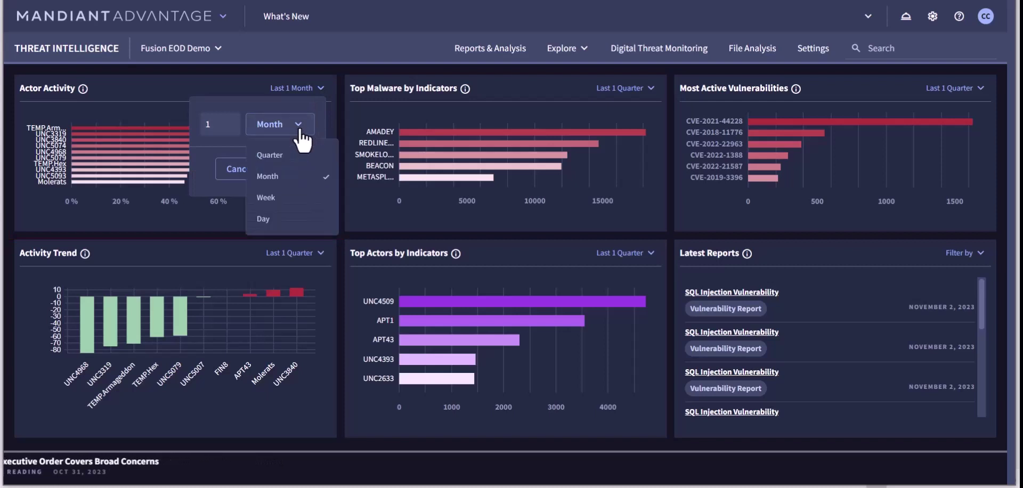
click(287, 177)
click(292, 169)
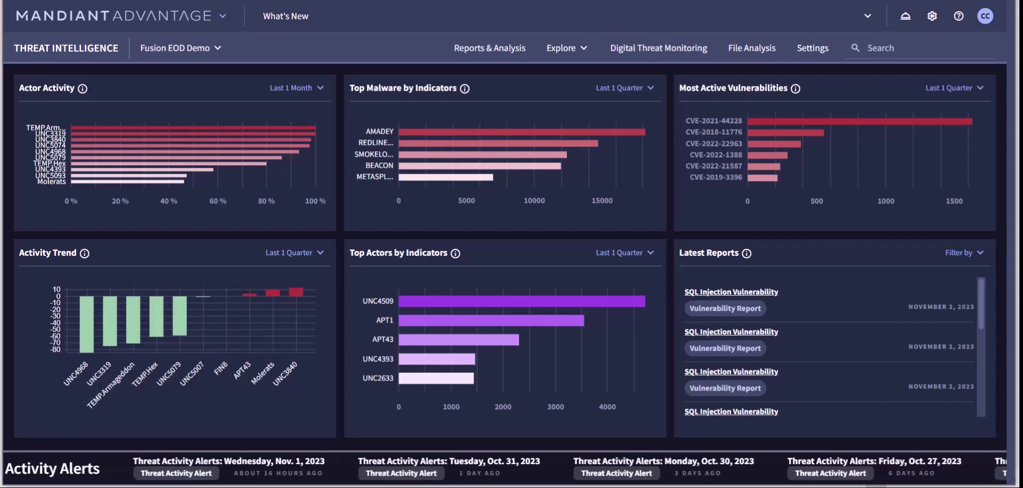
- Open TEMP.Armageddon's full actor page from the top Actor Activity bar, then bring up the Explore menu
click(246, 129)
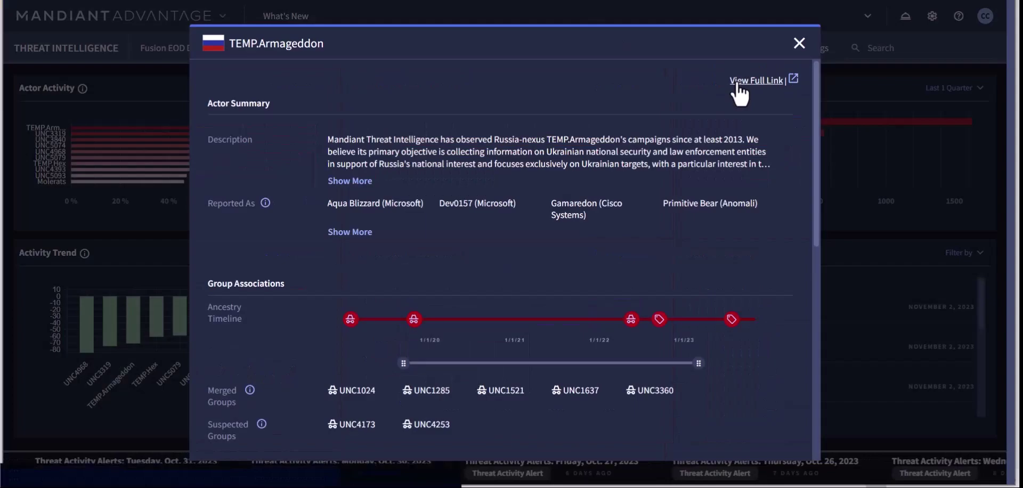
click(755, 81)
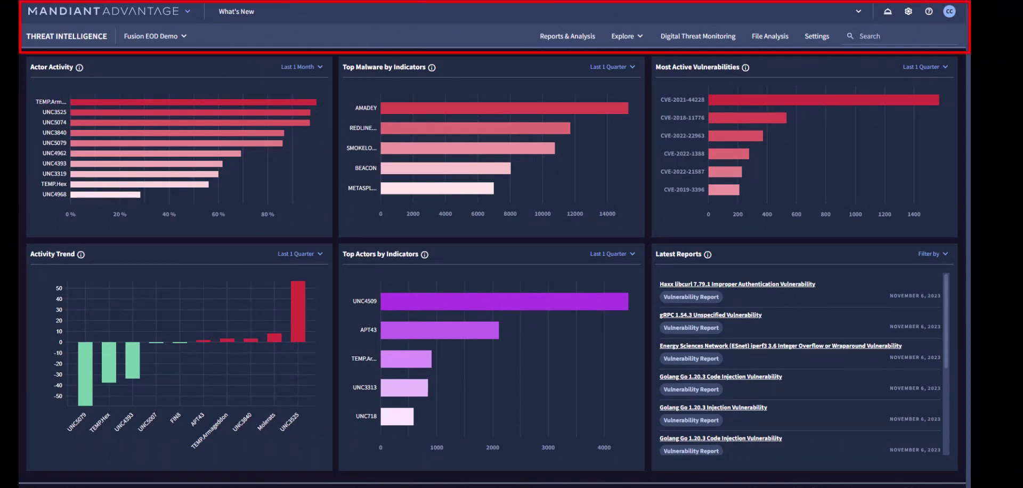
click(637, 43)
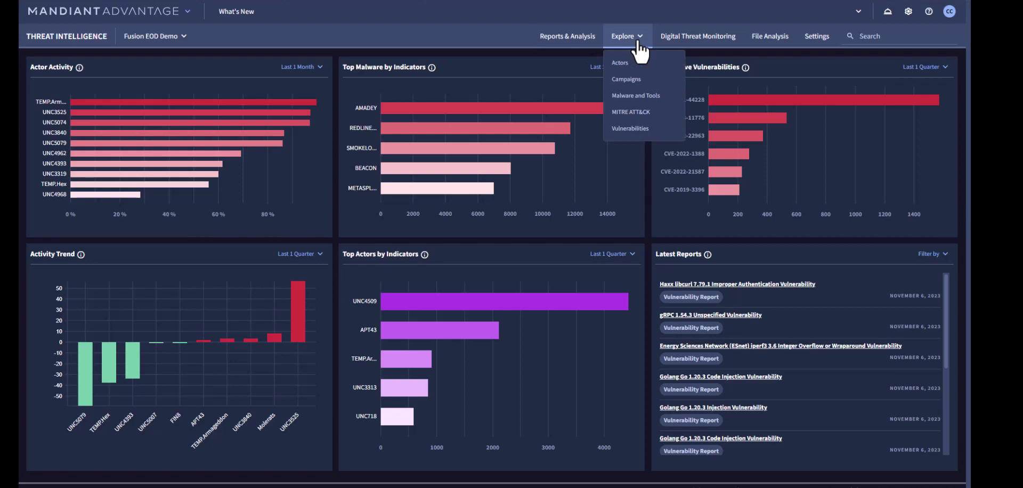
- Choose Actors under Explore and scroll down to the Threat Actor List of 348 actors
click(621, 63)
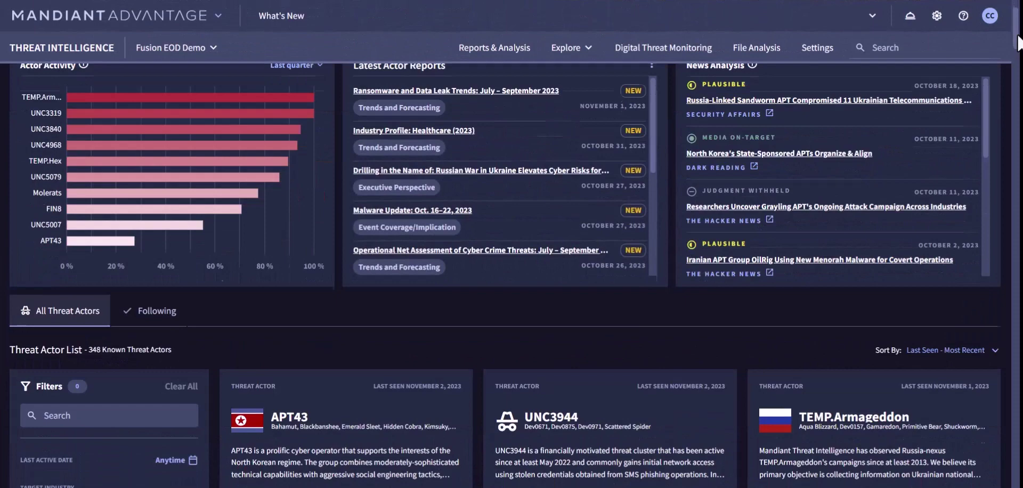
scroll(1019, 42, down, 4)
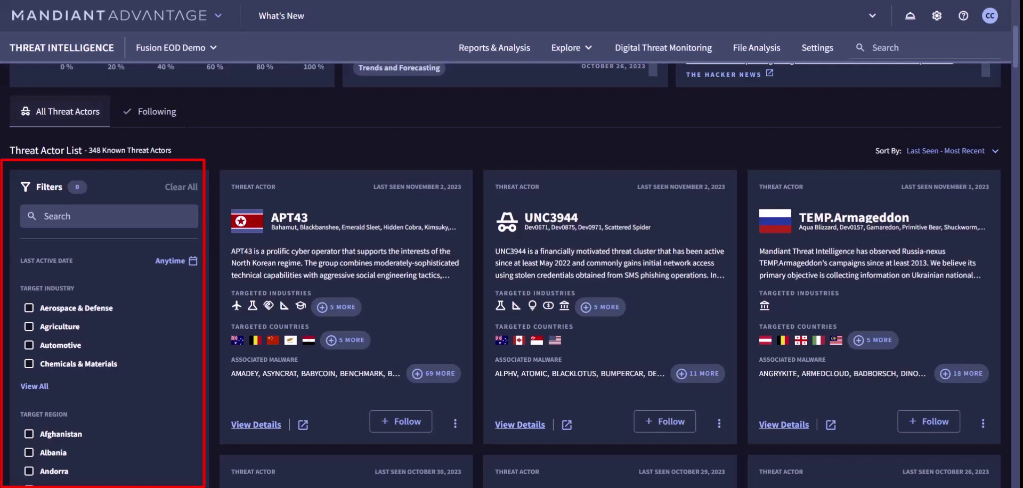
- Filter the actor list's target industry to Financial Services
click(36, 386)
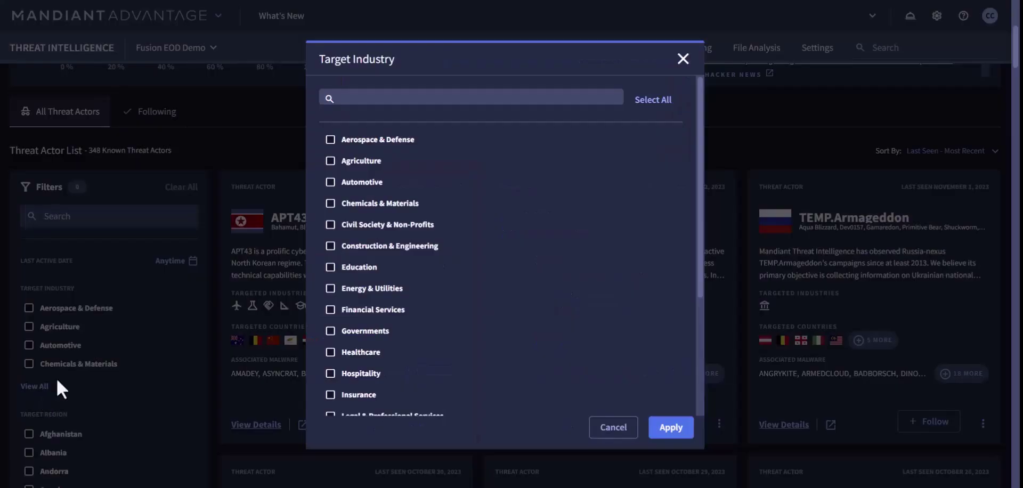
scroll(327, 312, down, 1)
click(331, 244)
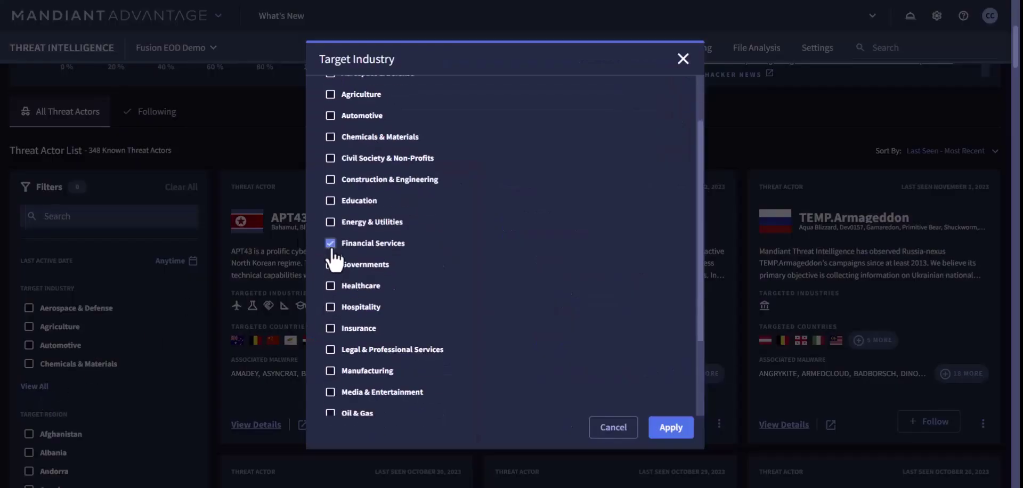
click(681, 432)
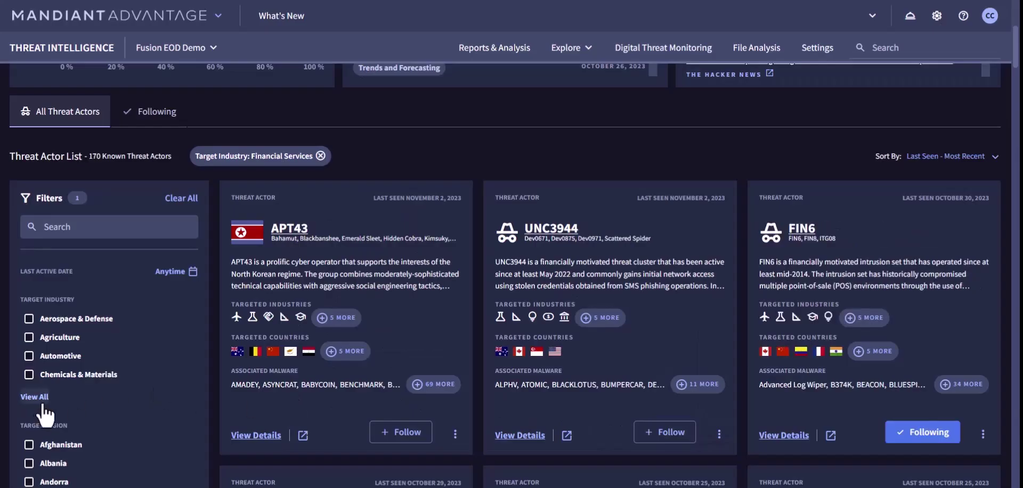
- Add United States Of America as target region and East Europe as source region
scroll(40, 413, down, 2)
click(34, 389)
scroll(432, 251, down, 20)
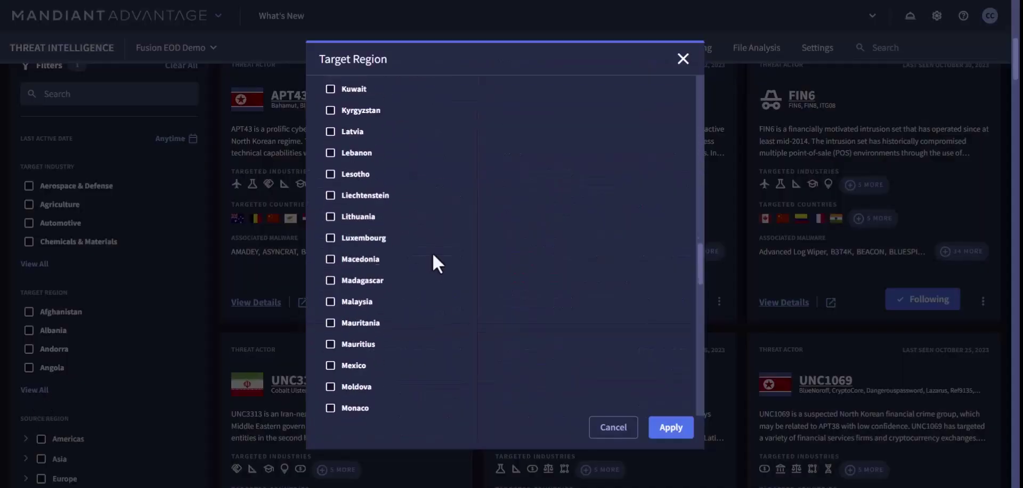
click(330, 373)
click(670, 428)
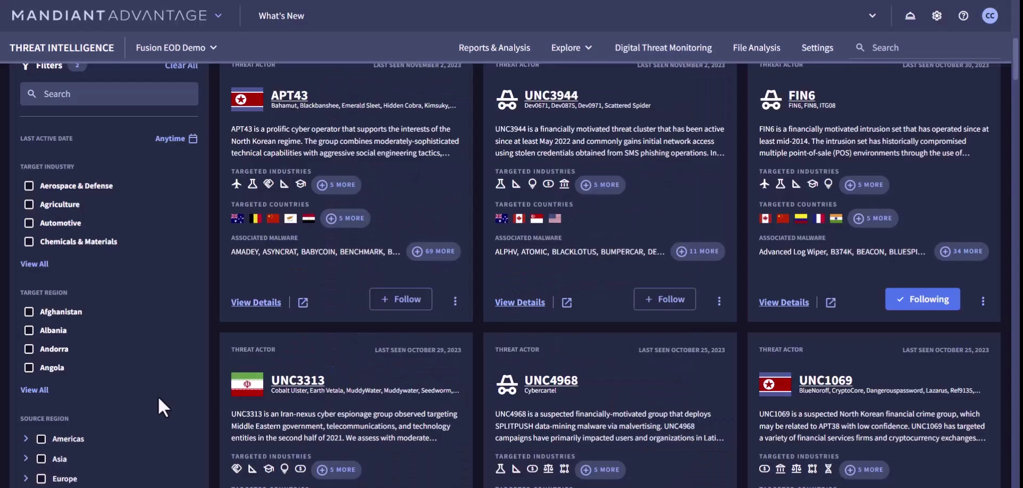
scroll(144, 397, down, 2)
click(26, 350)
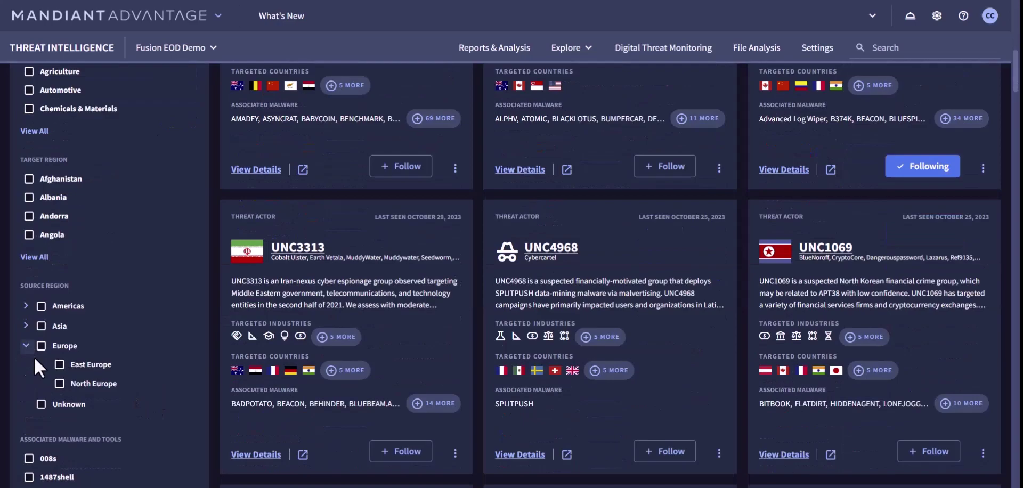
click(59, 365)
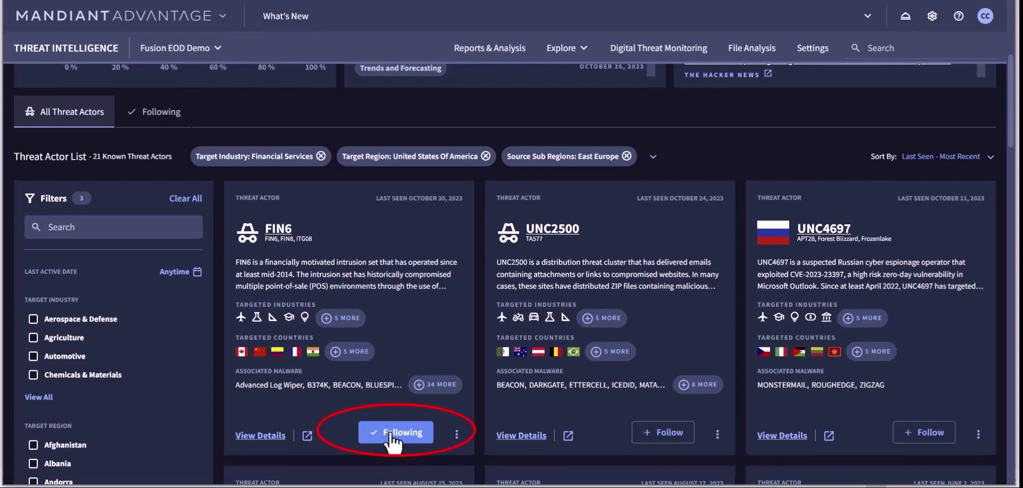
- Open FIN6's profile and scroll its MITRE ATT&CK matrix, e.g. 19 Defense Evasion techniques
click(673, 432)
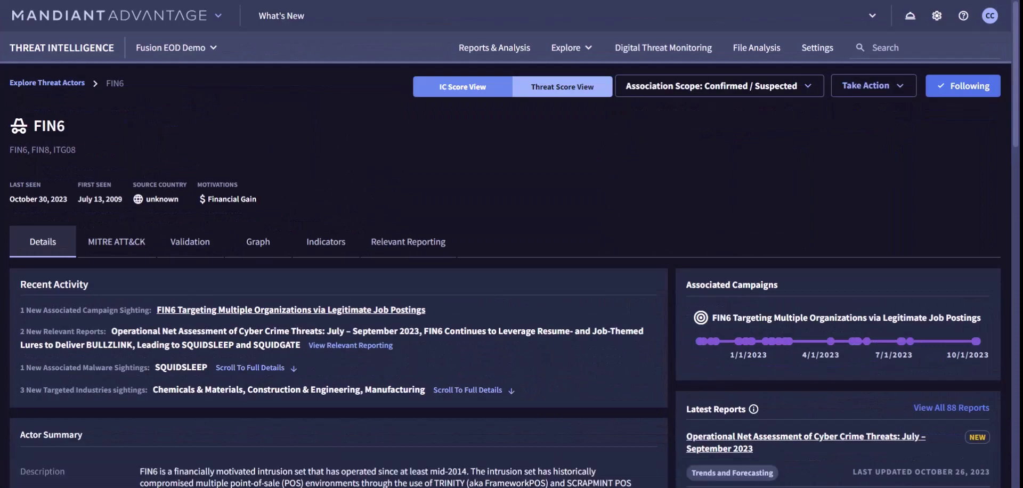
click(150, 246)
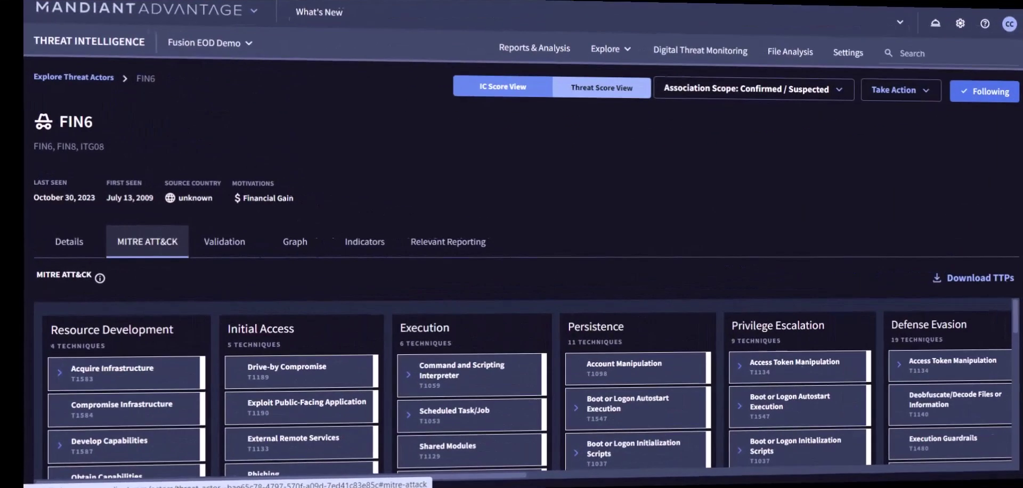
scroll(505, 266, down, 3)
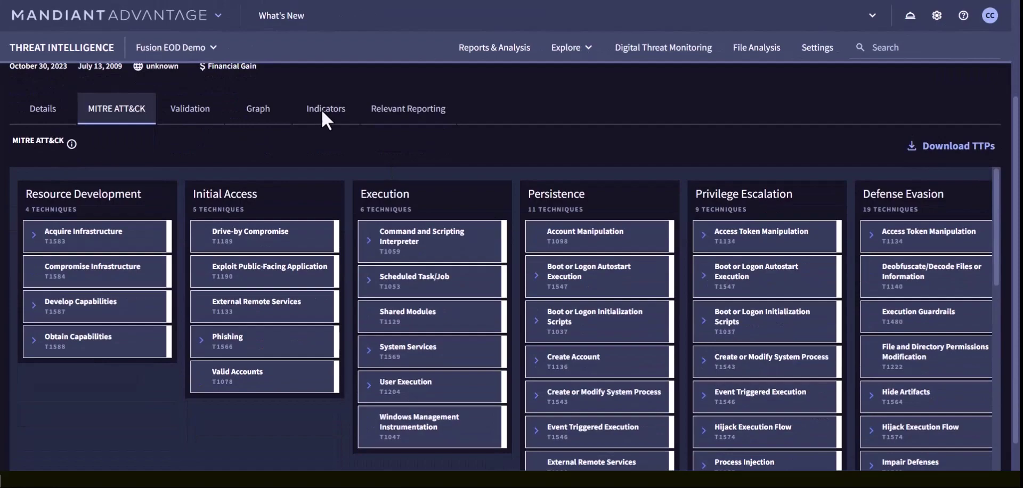
- View FIN6's indicators table, then its Relevant Reporting list led by FIN11 and FIN6 profiles
click(324, 110)
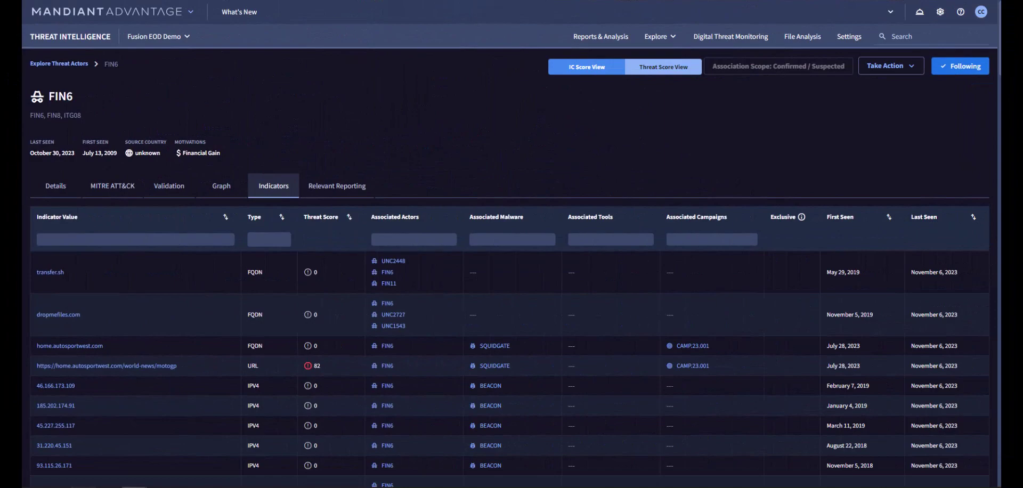
click(356, 193)
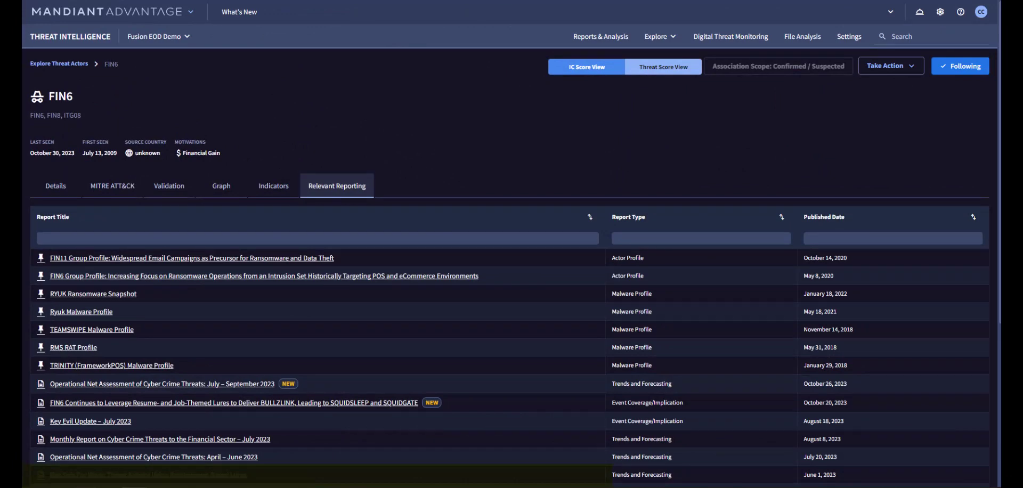
- Visit the Campaigns overview, then switch to Malware and Tools listing 5,240 entries
click(670, 36)
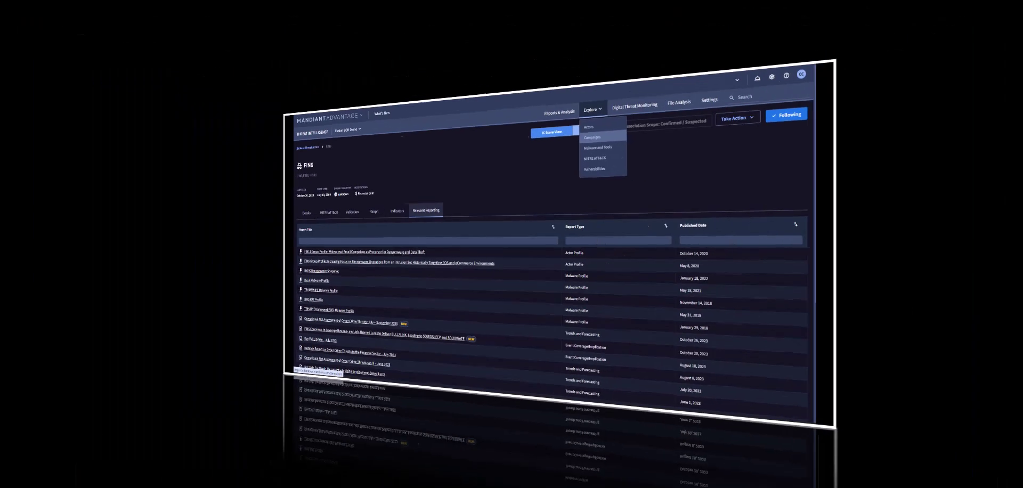
click(592, 137)
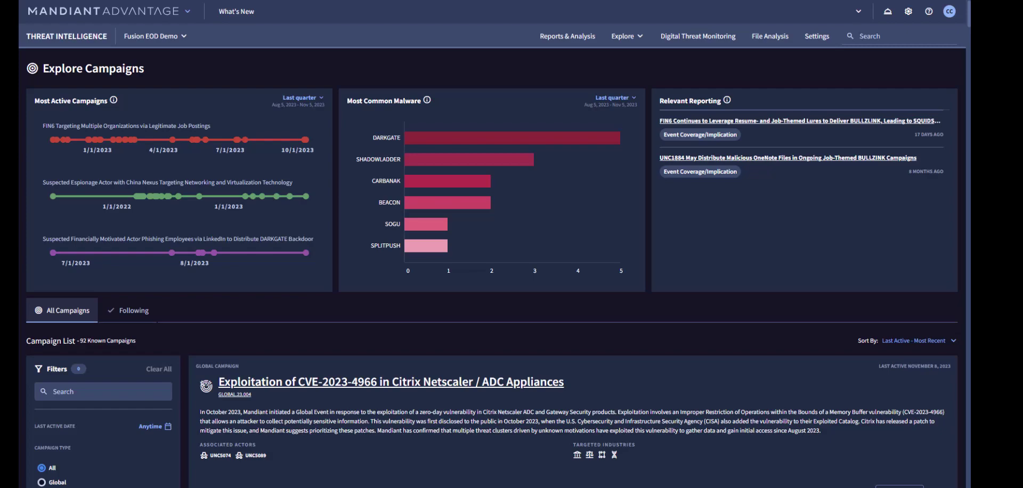
click(623, 36)
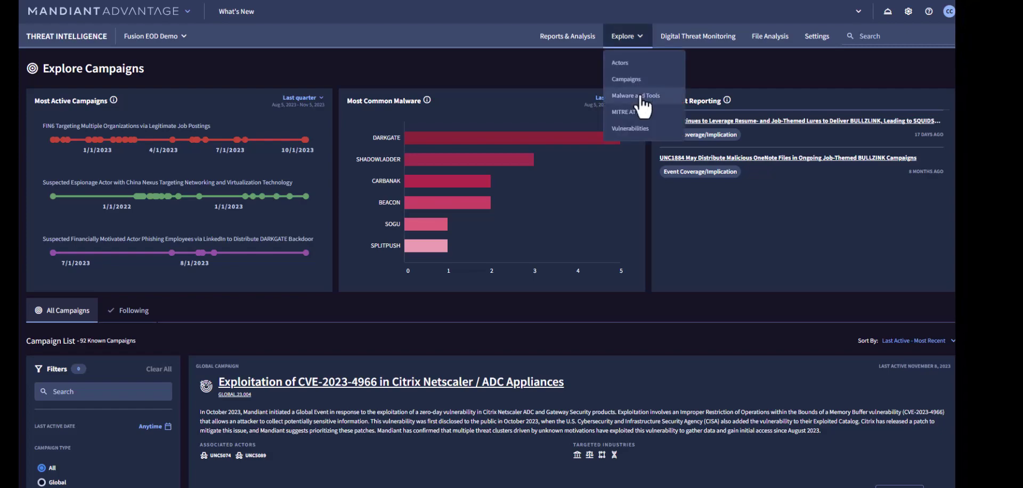
click(642, 96)
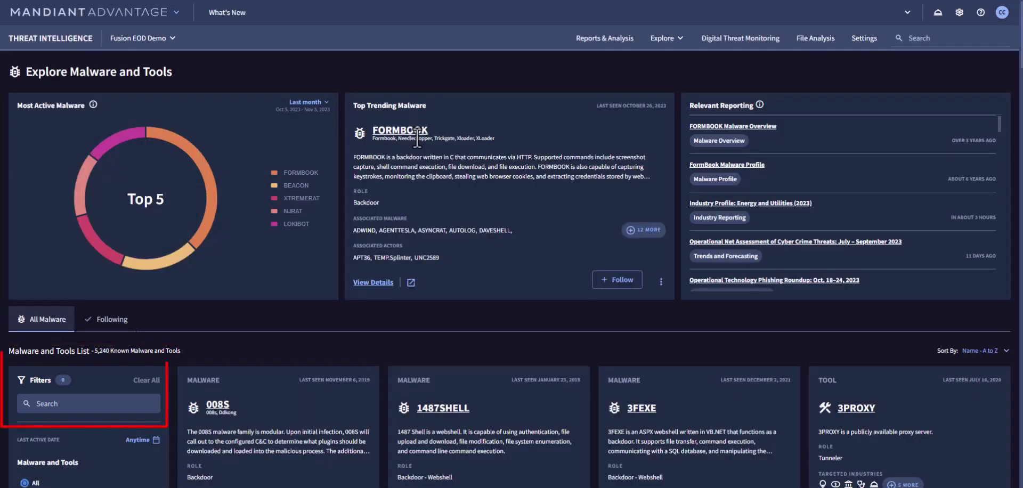
- Open FORMBOOK's page, show its YARA rules, and glance at the Take Action download options
click(391, 133)
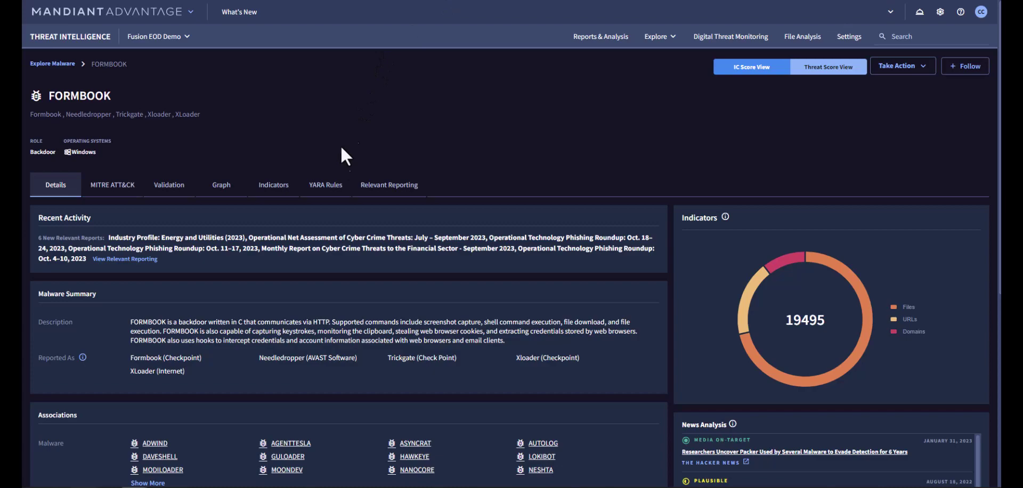
click(325, 184)
click(977, 92)
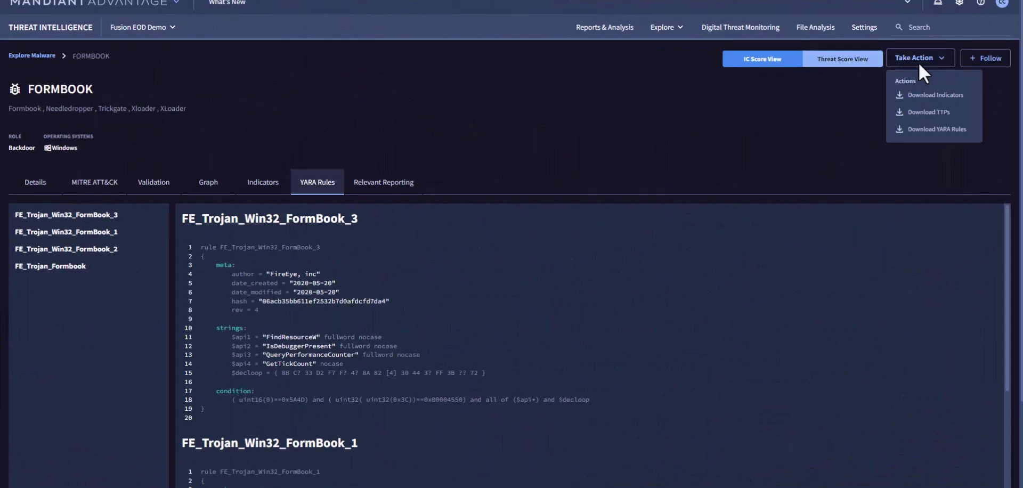
click(931, 66)
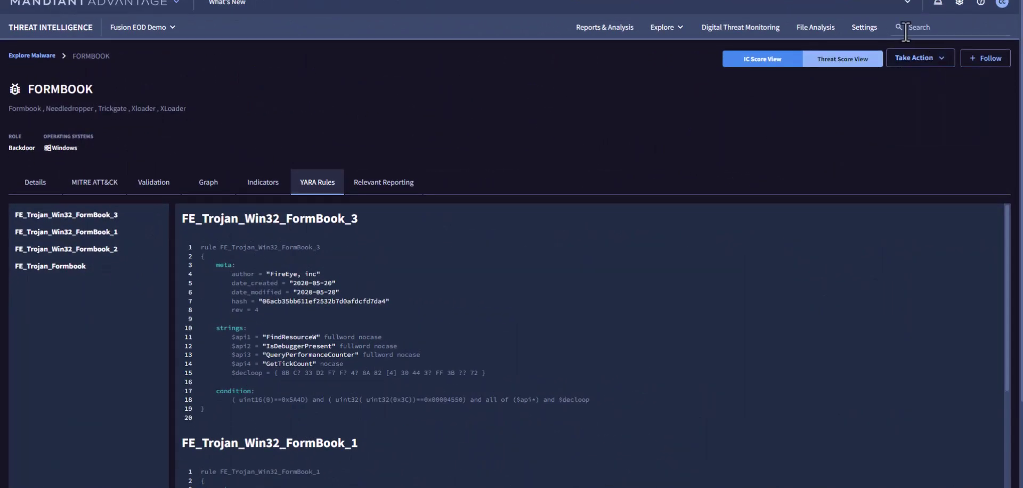
- Open the MITRE ATT&CK explorer and filter target industry to Financial Services
click(673, 32)
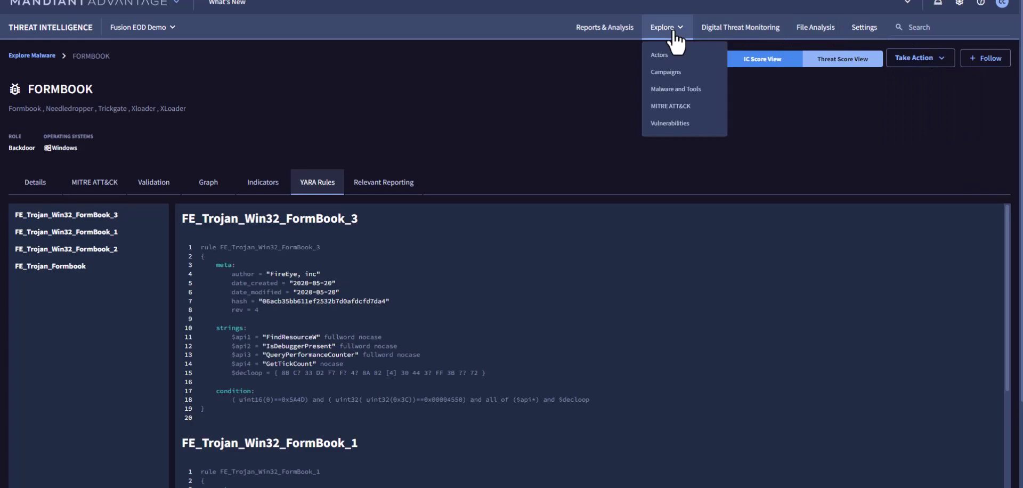
click(671, 106)
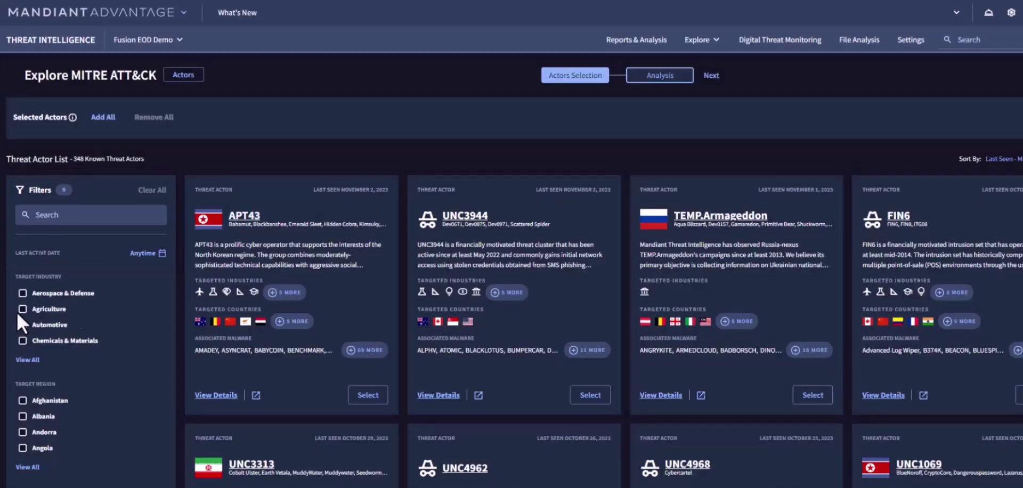
click(24, 360)
click(388, 290)
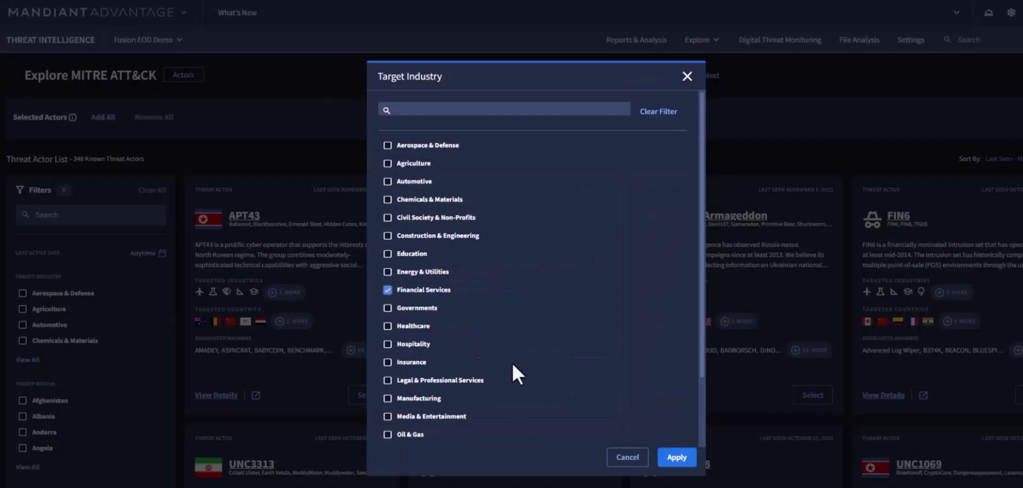
click(676, 457)
- Filter target region to United States Of America and source region to East Europe
scroll(94, 415, down, 2)
click(28, 364)
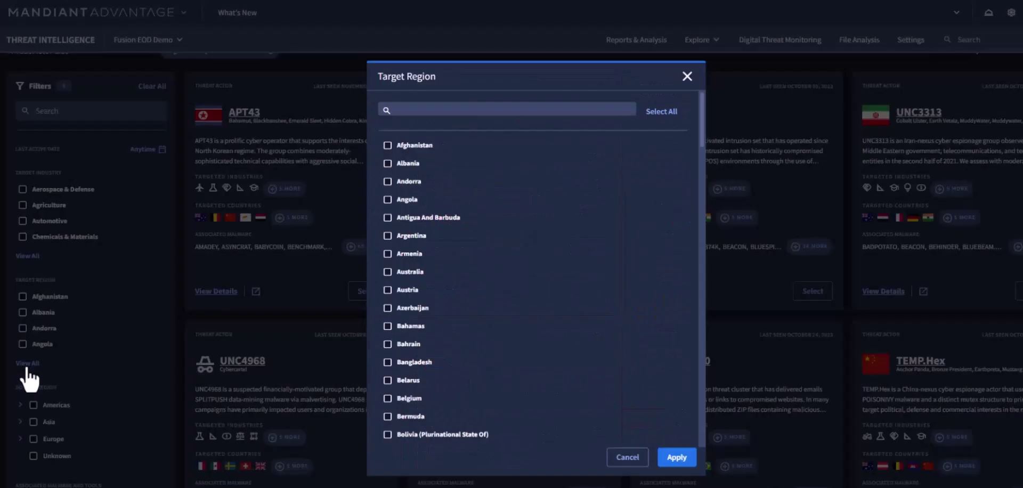
scroll(406, 307, down, 20)
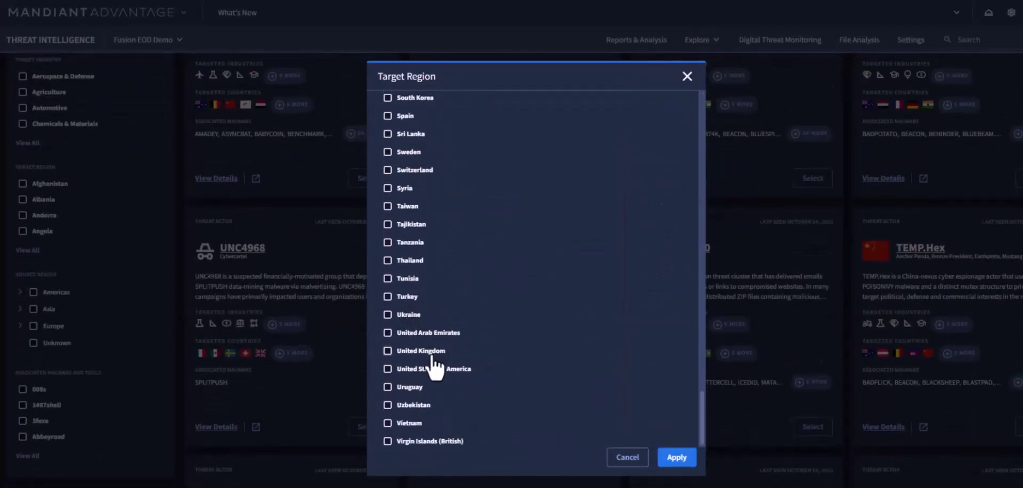
click(388, 368)
click(317, 425)
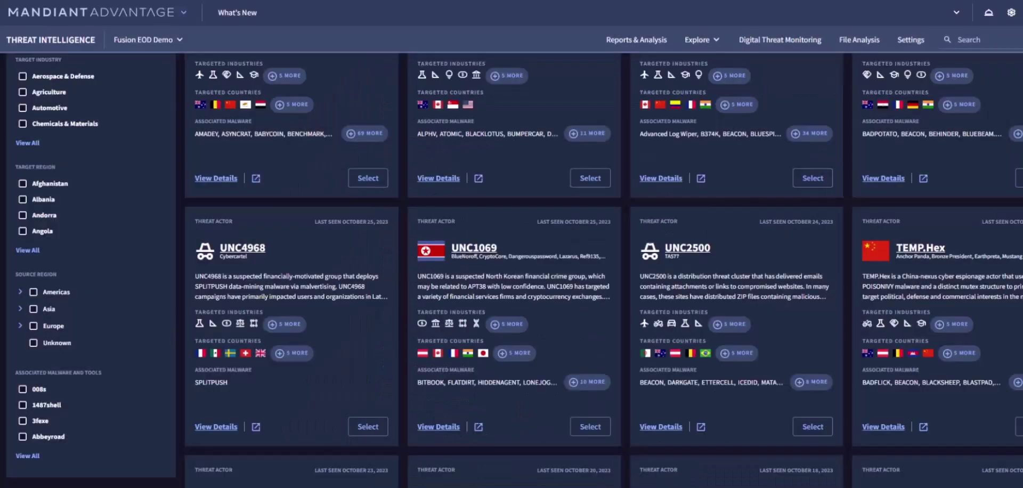
click(21, 326)
click(75, 345)
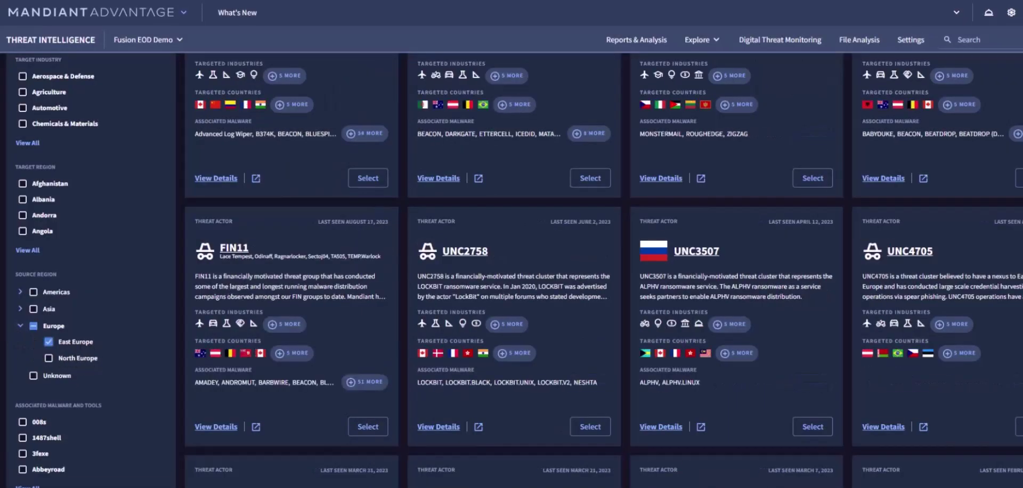
- Add FIN6, UNC2500, UNC4697, then all 21 filtered actors to the heat map
scroll(325, 418, up, 5)
click(367, 404)
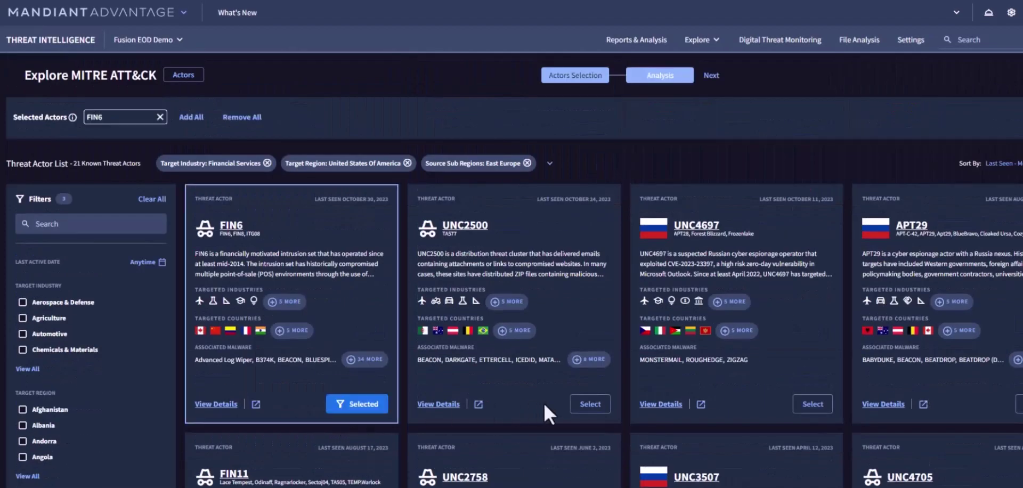
click(580, 404)
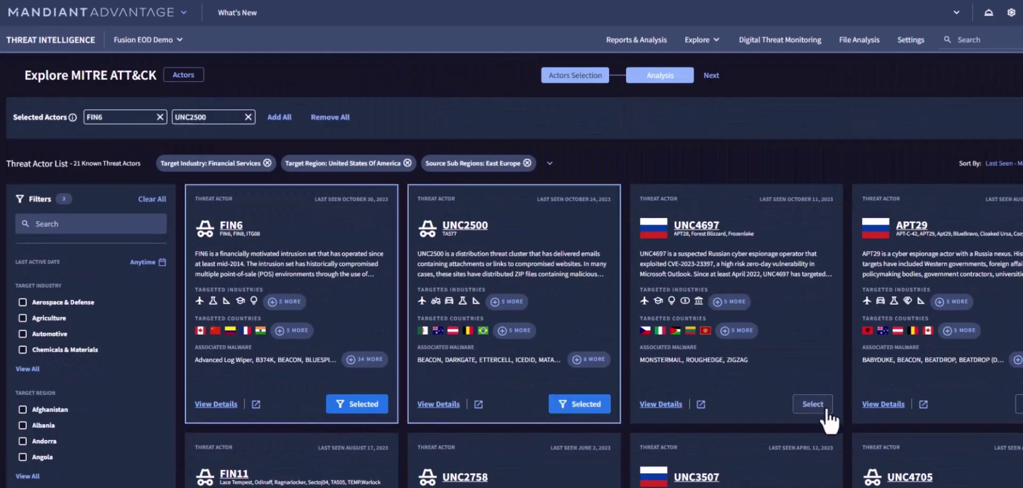
click(813, 405)
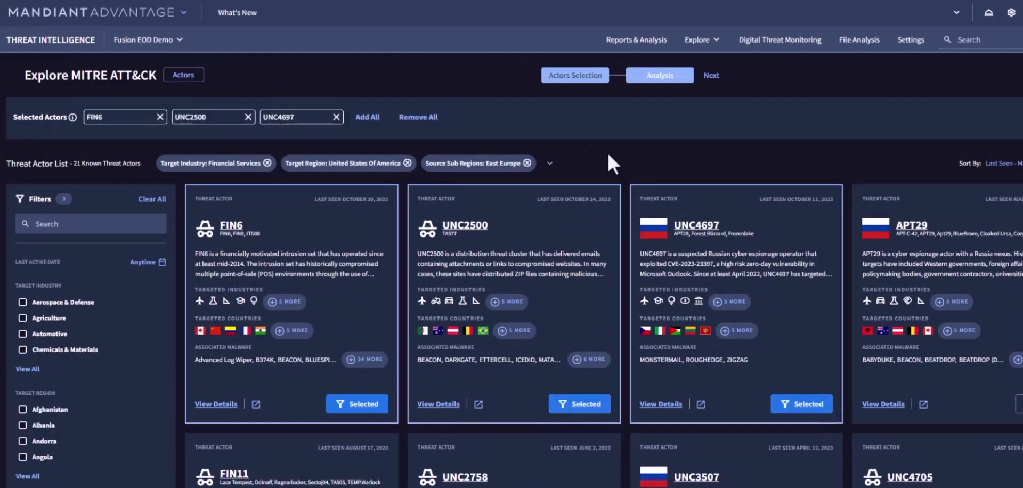
click(366, 117)
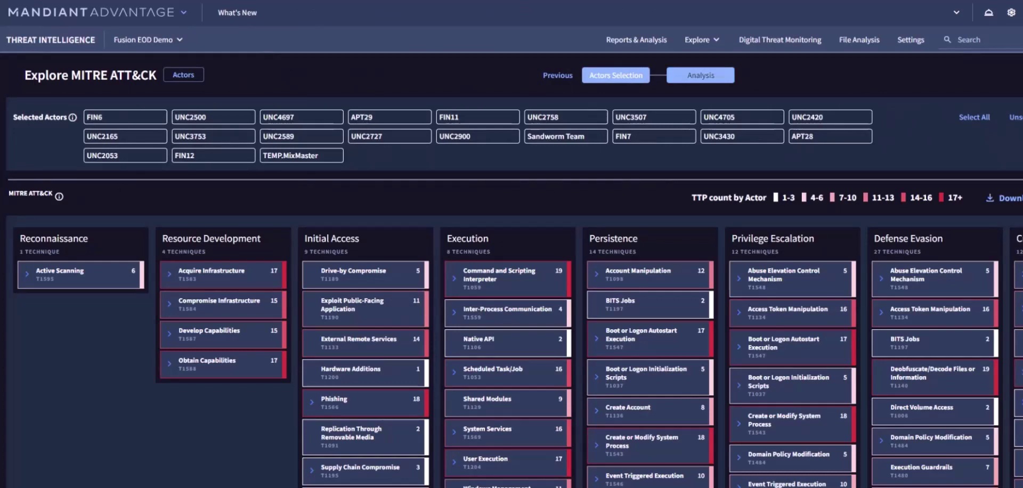
- Open the Explore menu to head to the Vulnerabilities explorer
click(713, 48)
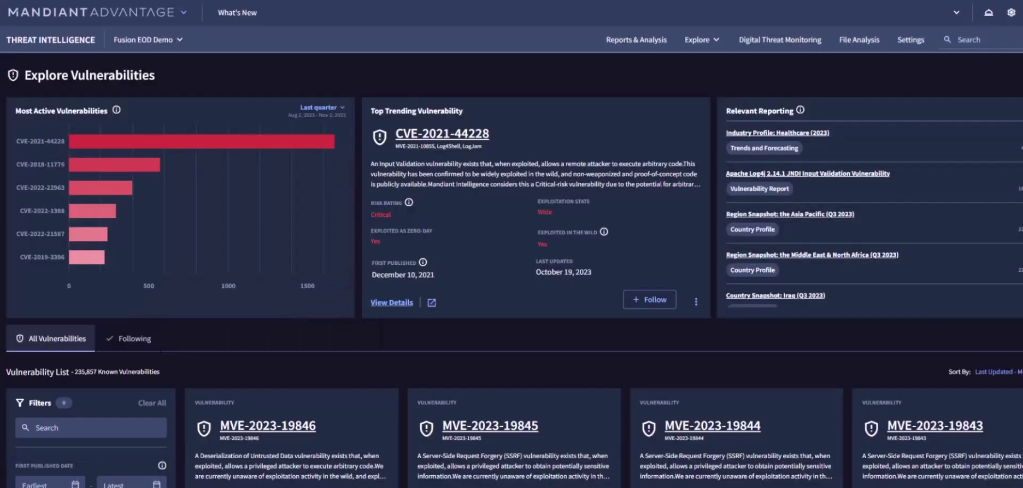
- Open the CVE-2021-44228 (Log4Shell) detail page from the Top Trending Vulnerability card
click(438, 145)
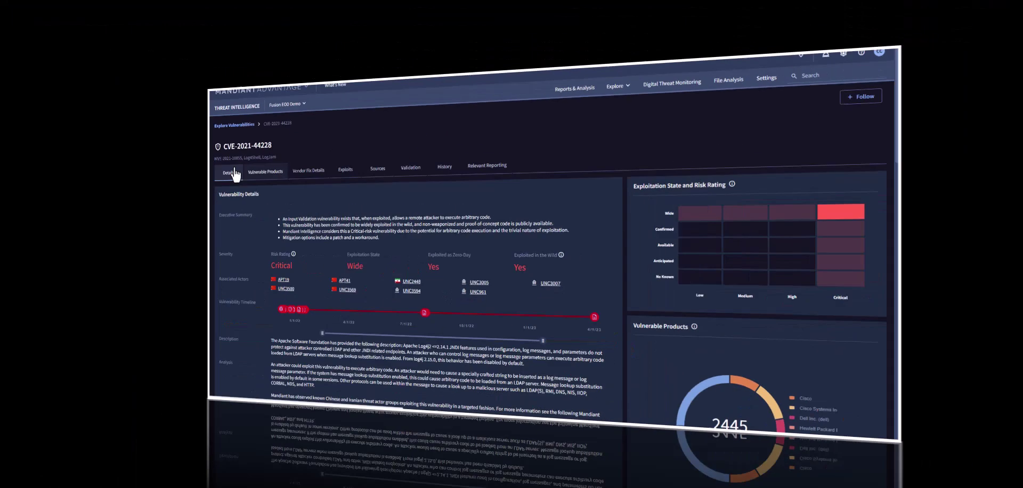
- Review CVE-2021-44228's Vulnerable Products, Vendor Fix Details, Exploits, then Sources, headed by Cisco advisories
click(126, 135)
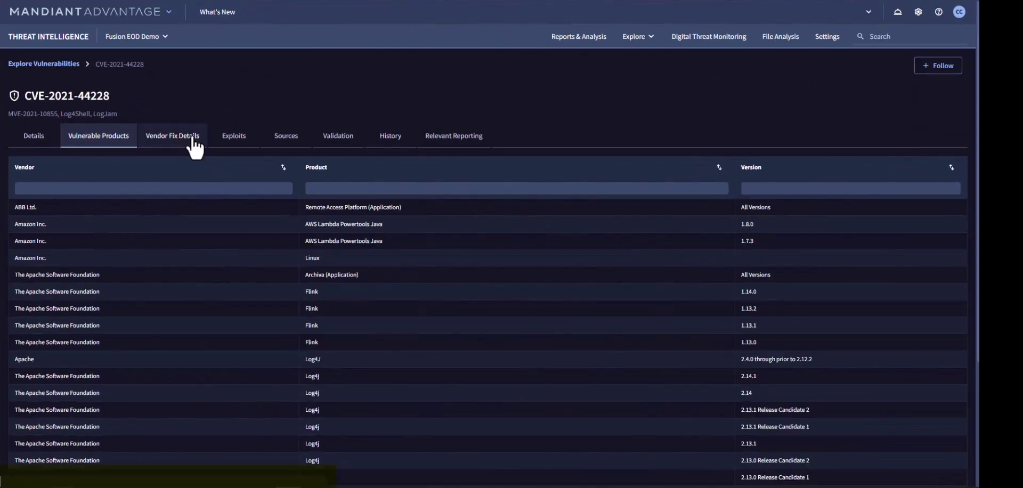
click(202, 137)
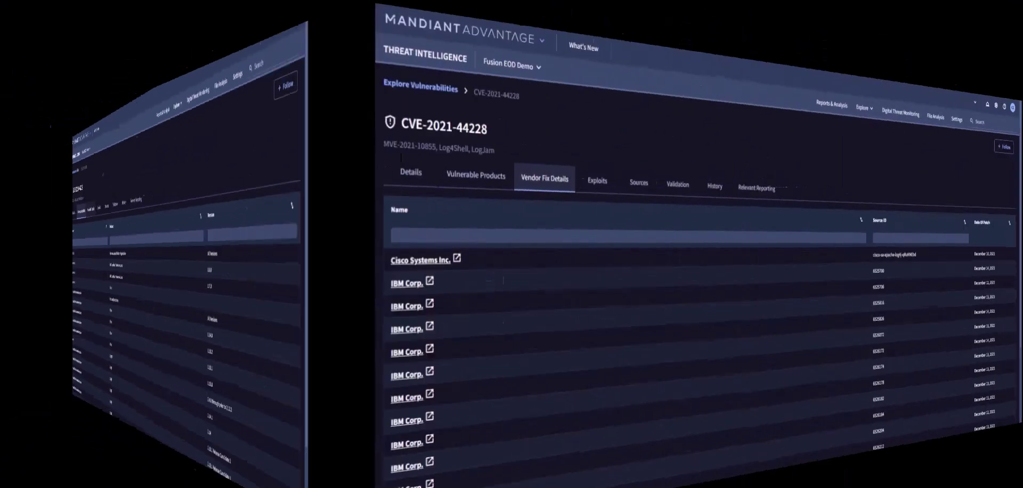
click(258, 187)
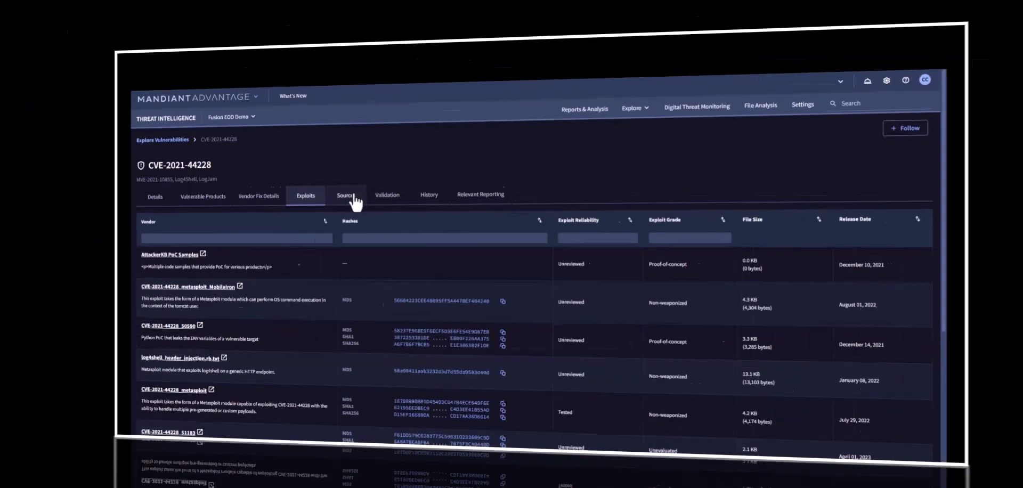
click(304, 184)
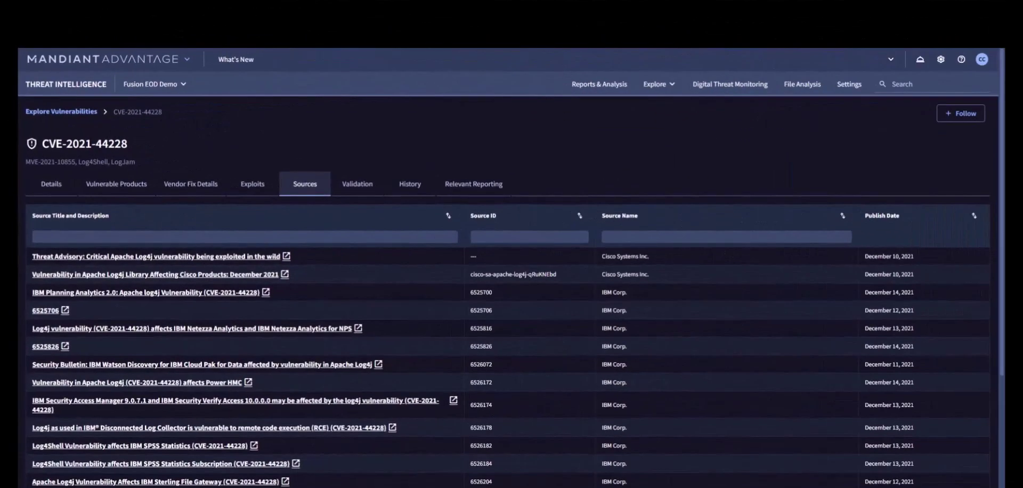